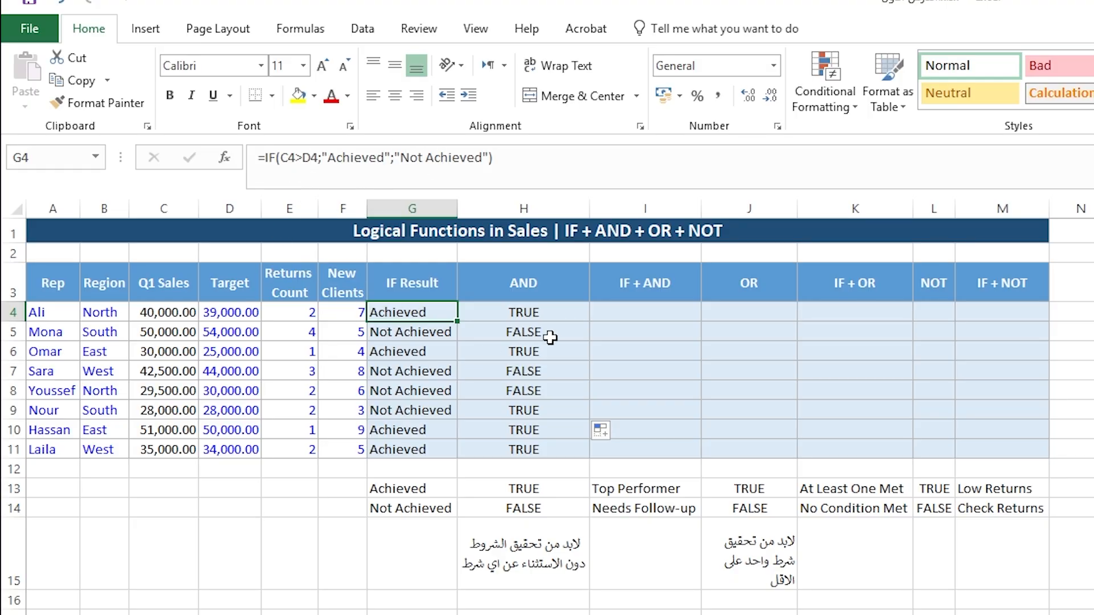
In cell I4, start an IF formula with a nested AND whose first condition is C4>D4
click(615, 315)
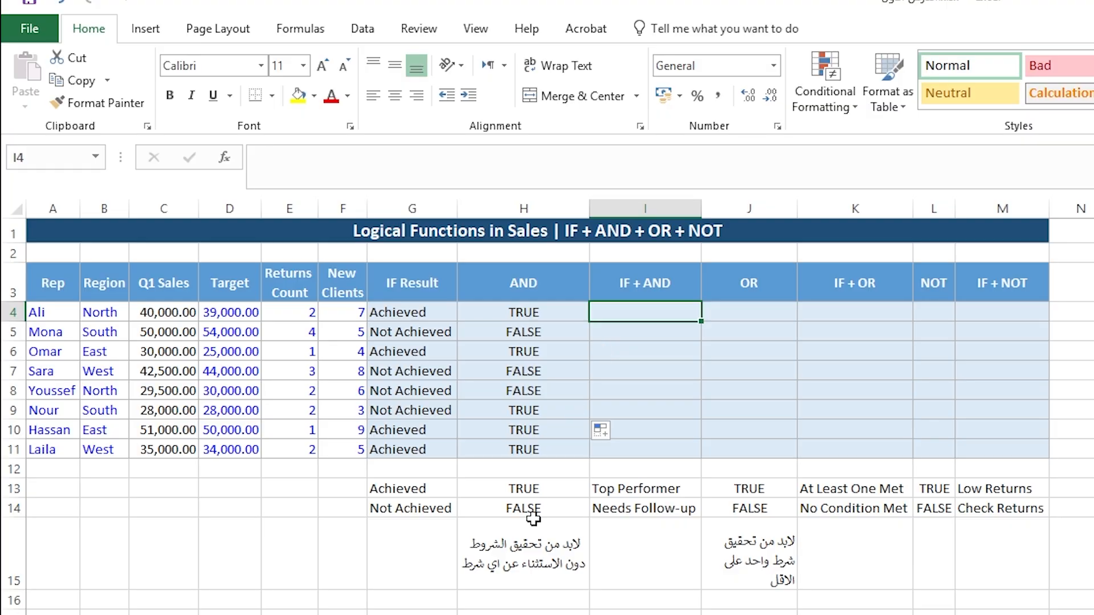
text(=)
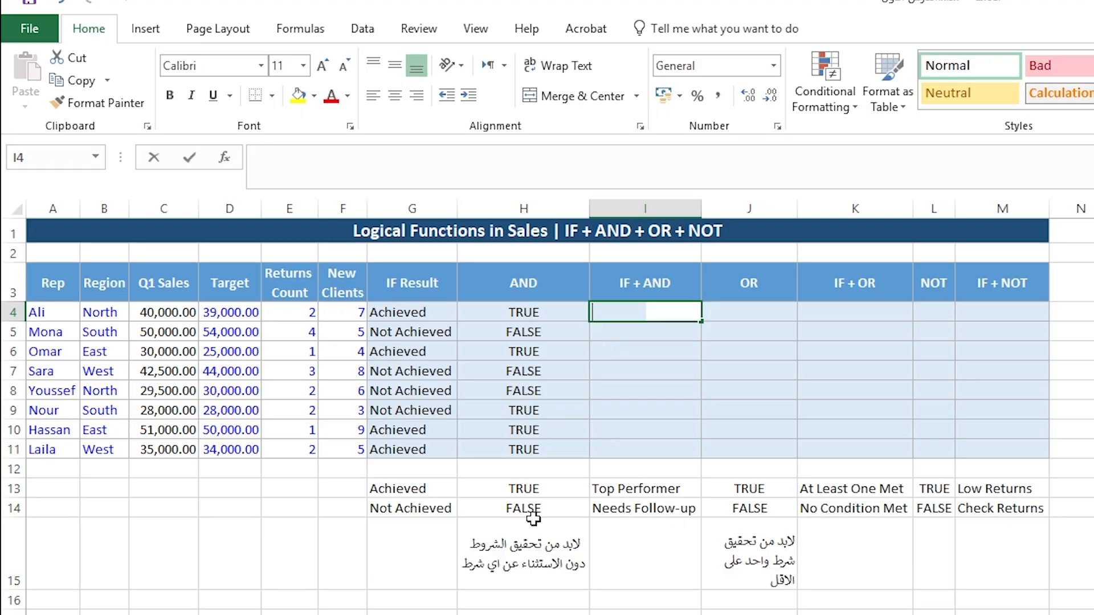
text(IF()
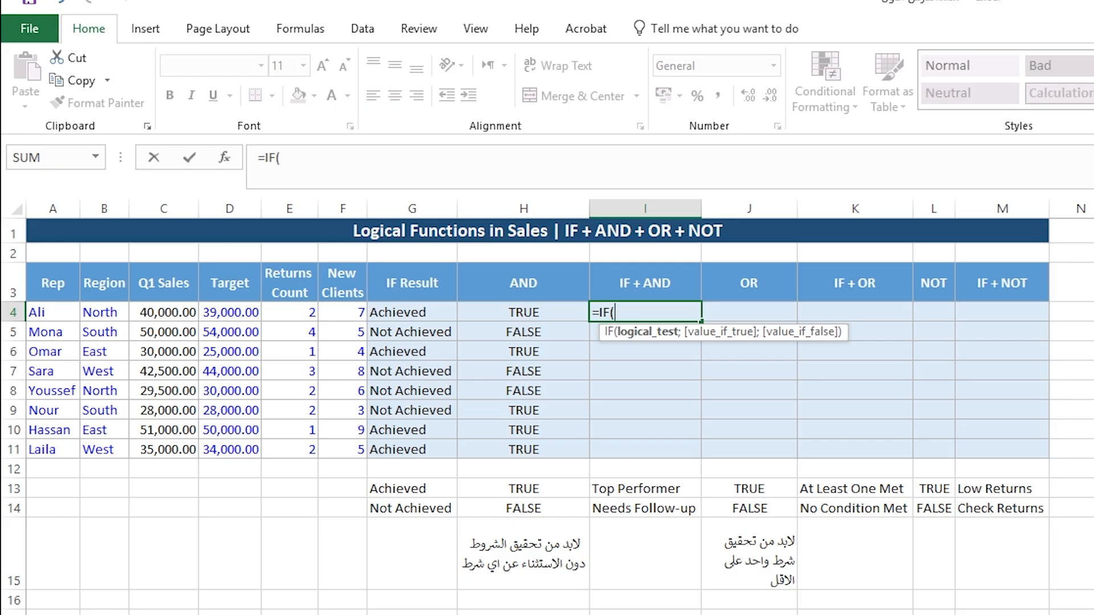
text(a)
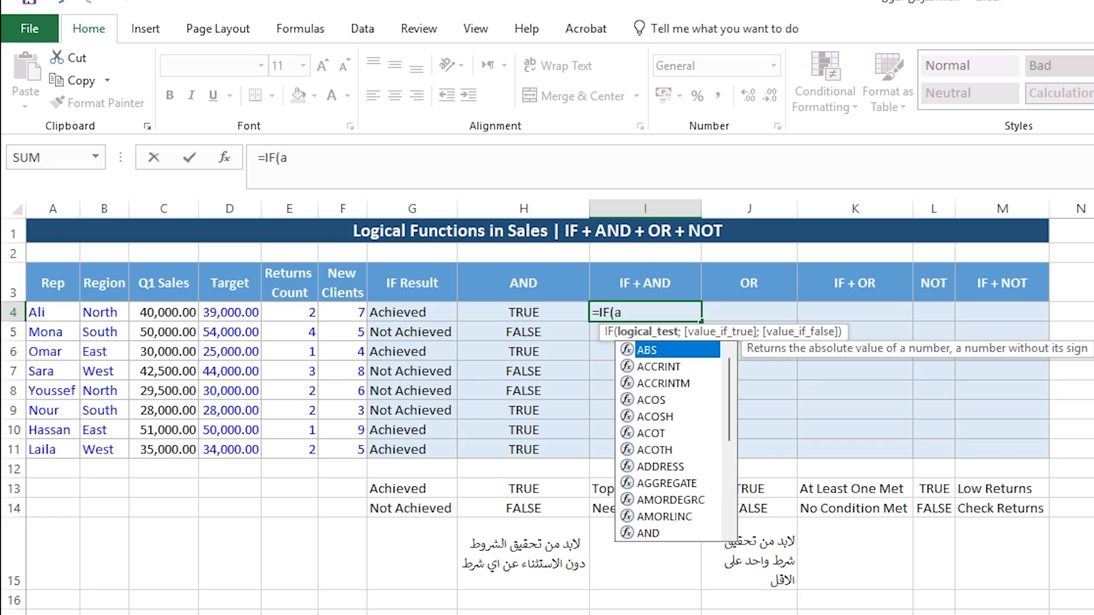
text(nd)
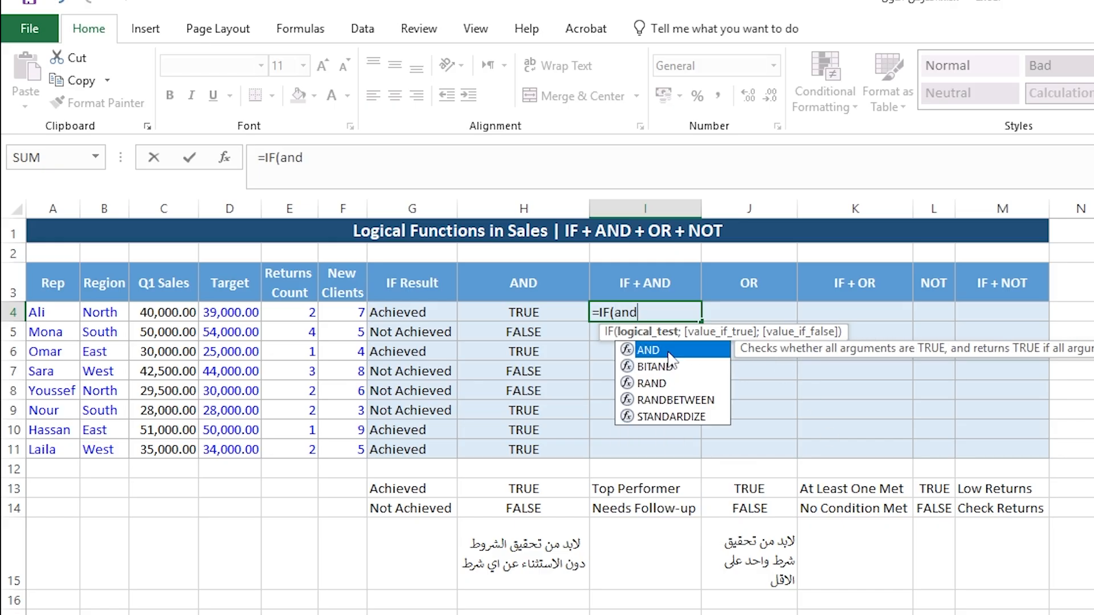
double_click(666, 350)
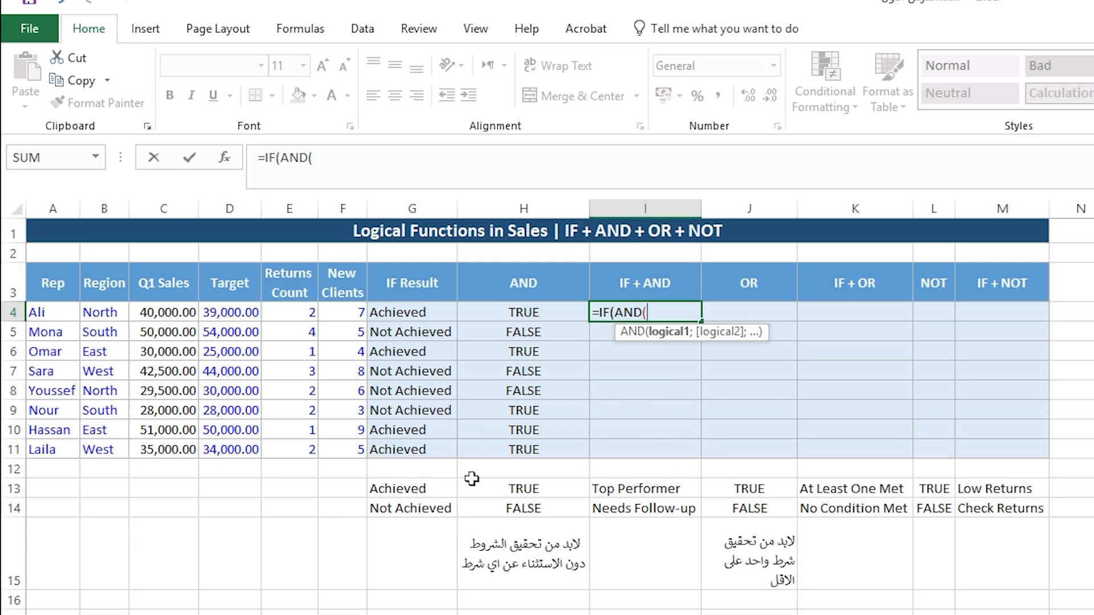
click(169, 312)
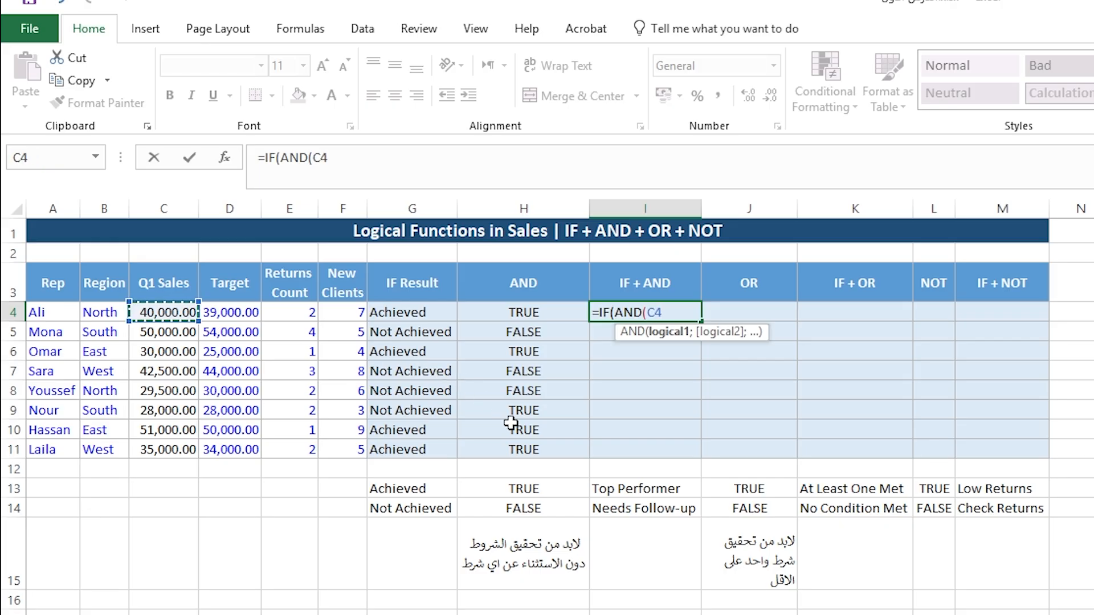
text(>)
click(230, 312)
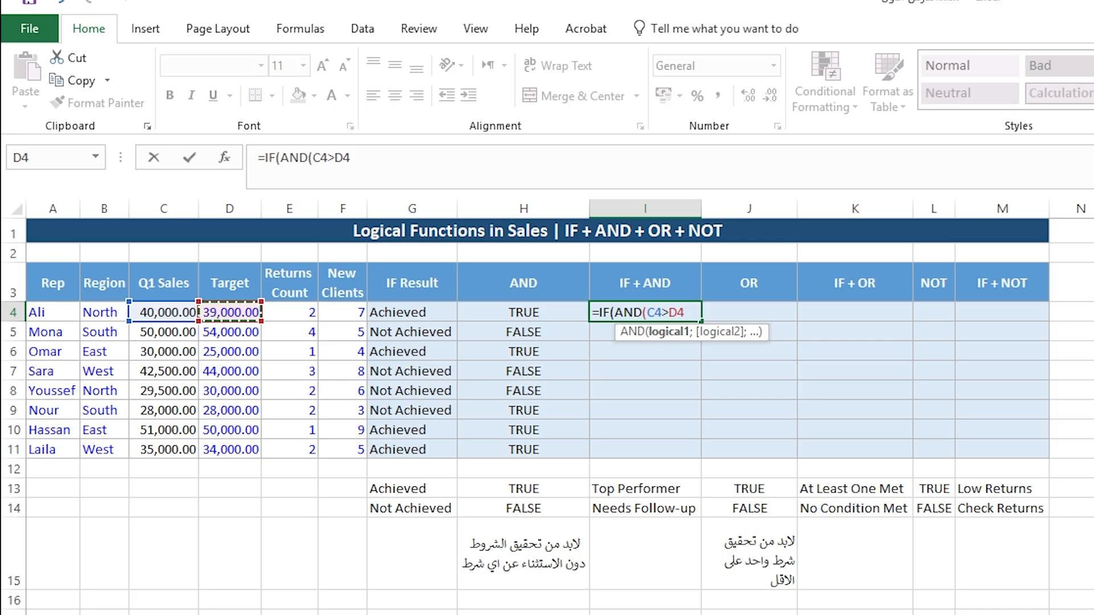
Append :D to the first condition, add F4>5 as the second condition, and close the AND test
text(:D)
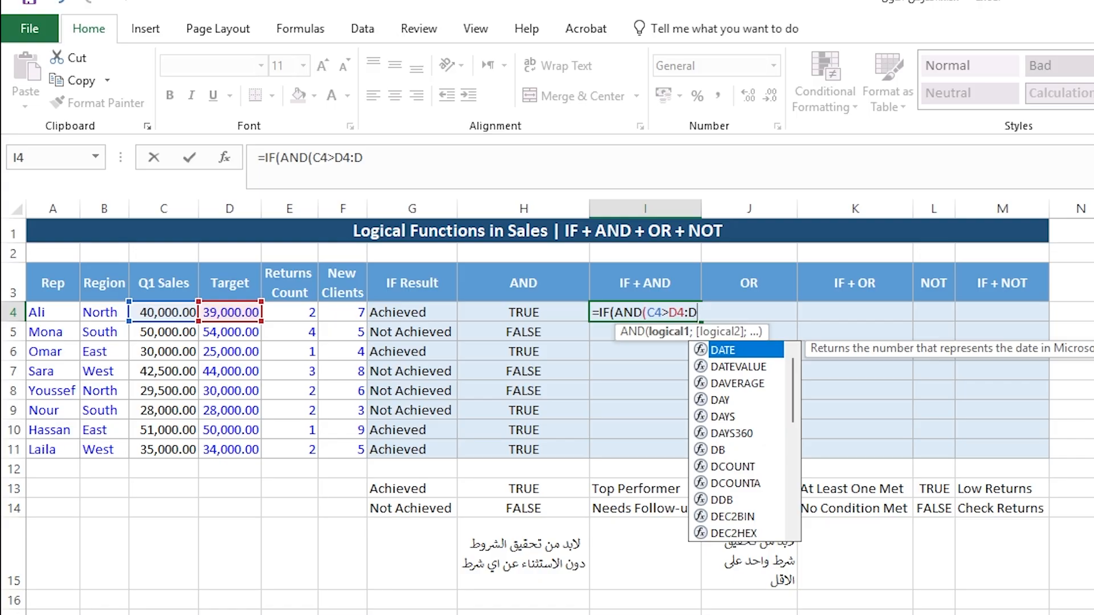
text(;)
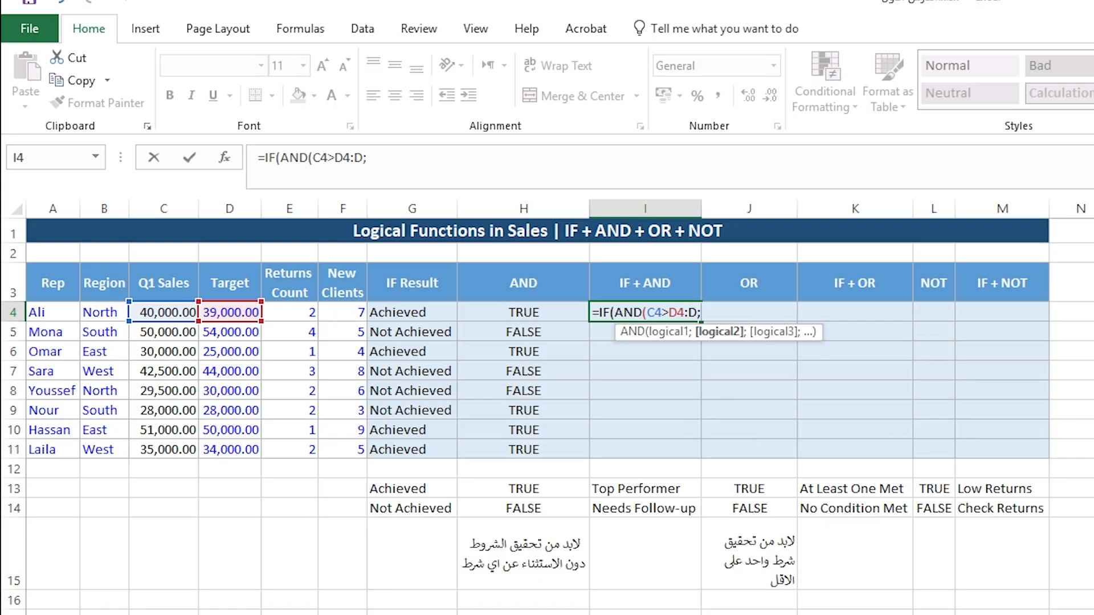
click(342, 312)
text(>)
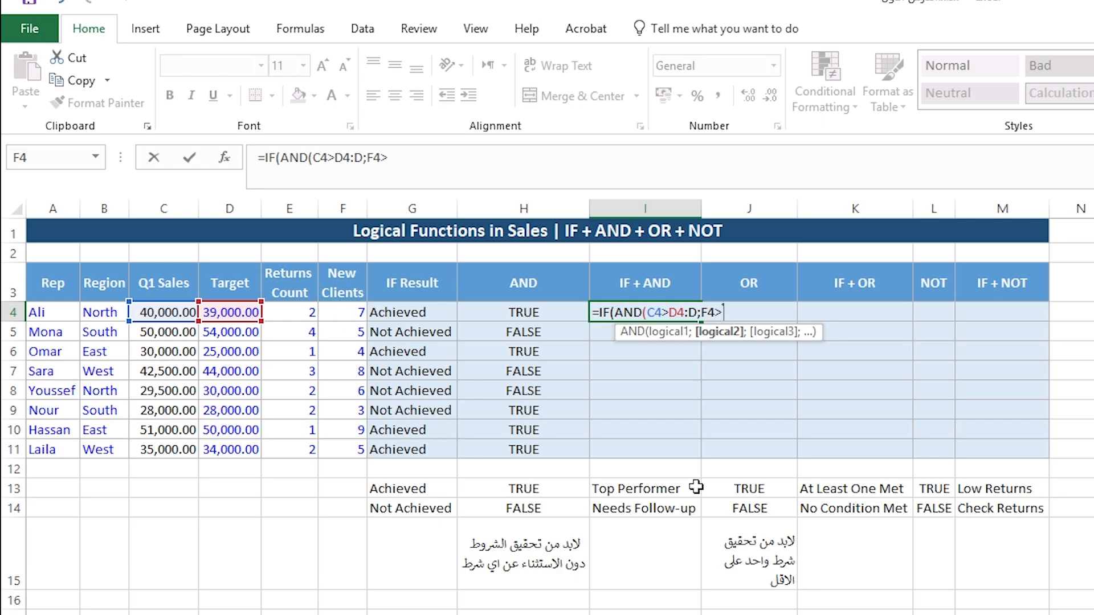
text(5):)
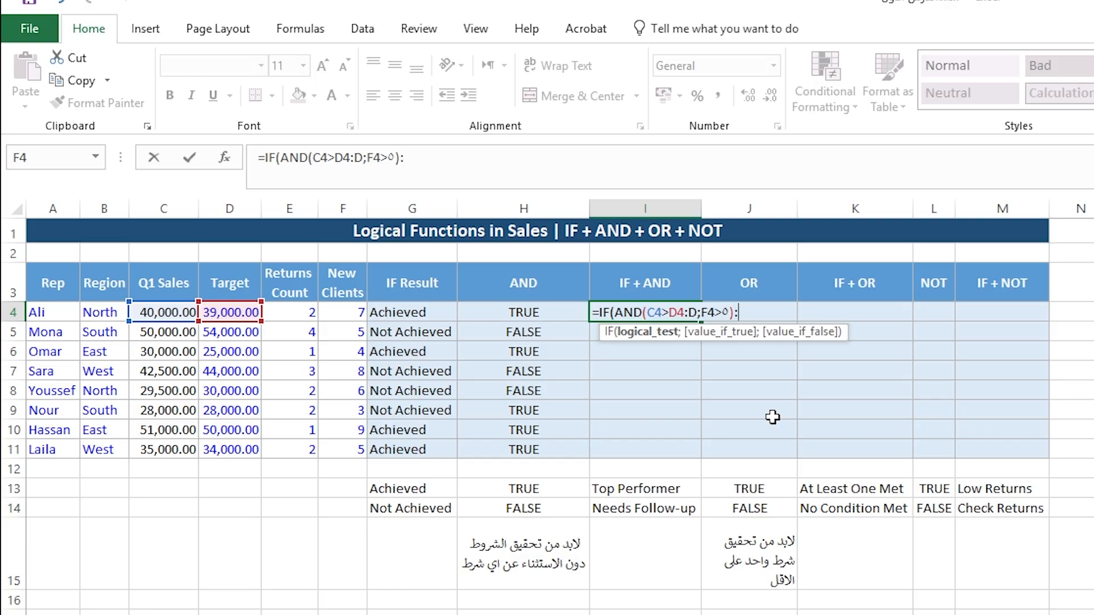
key(BackSpace)
text(;)
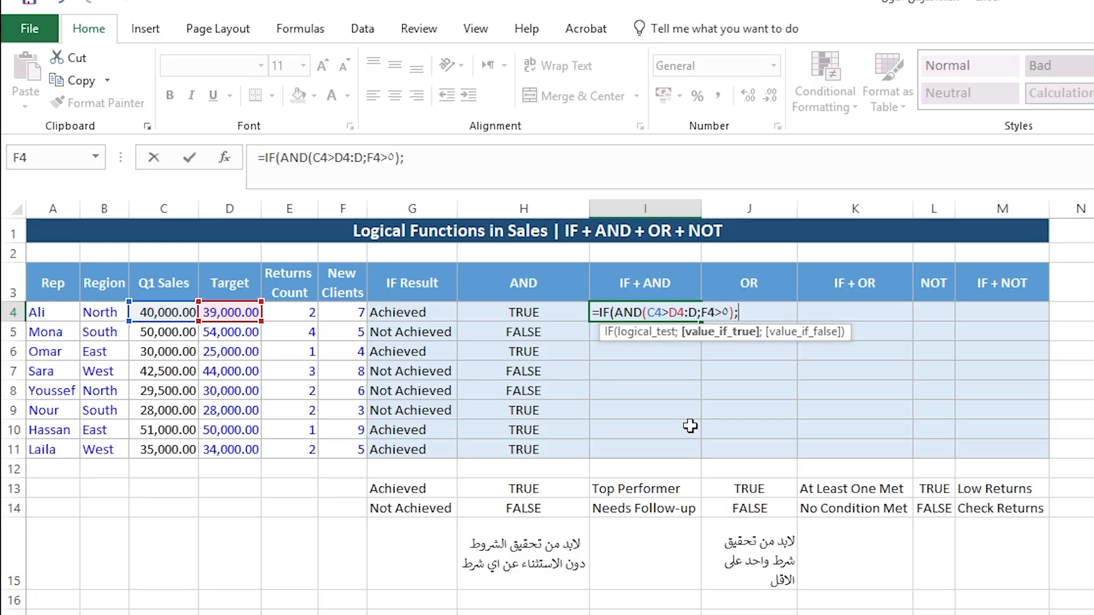
Complete the IF formula in I4 with "Top Performer" if true and "Needs Follow-up" if false
text("Top Performer)
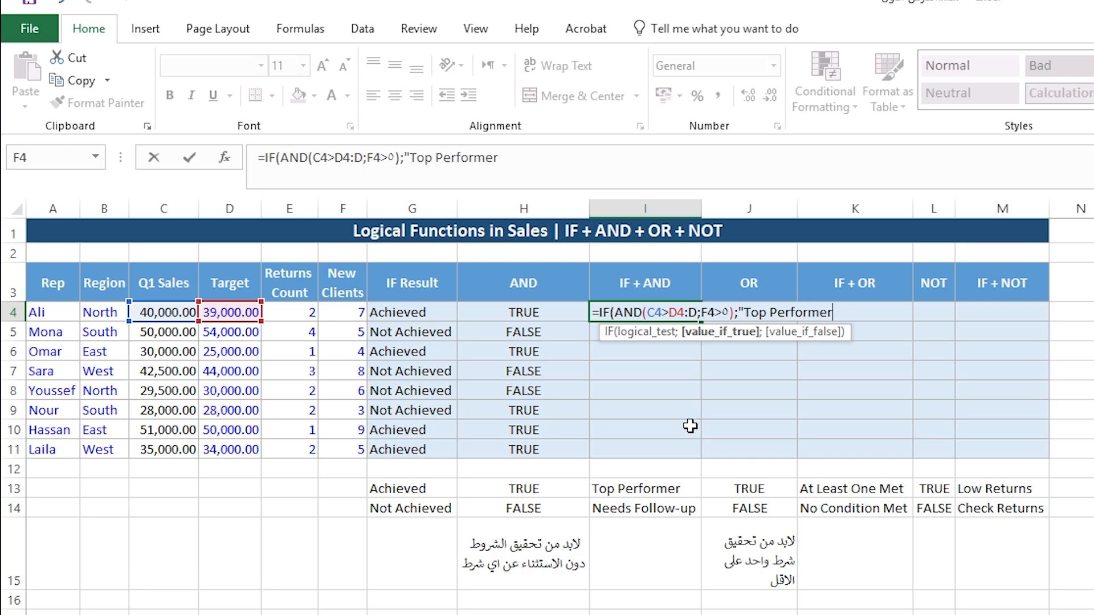
text(";)
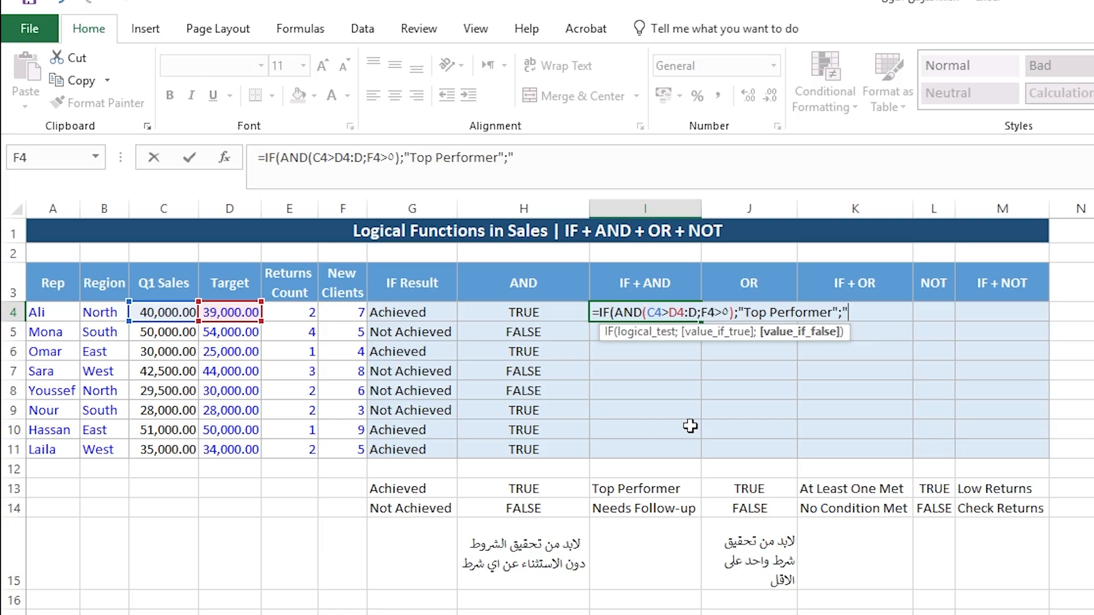
text("Needs)
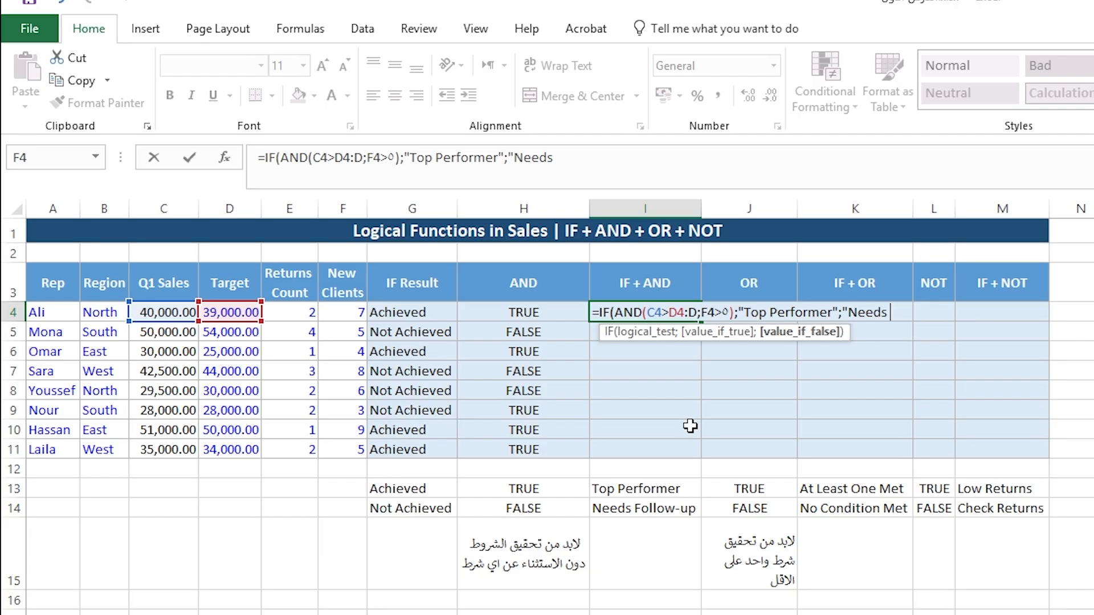
text( Follow-up")
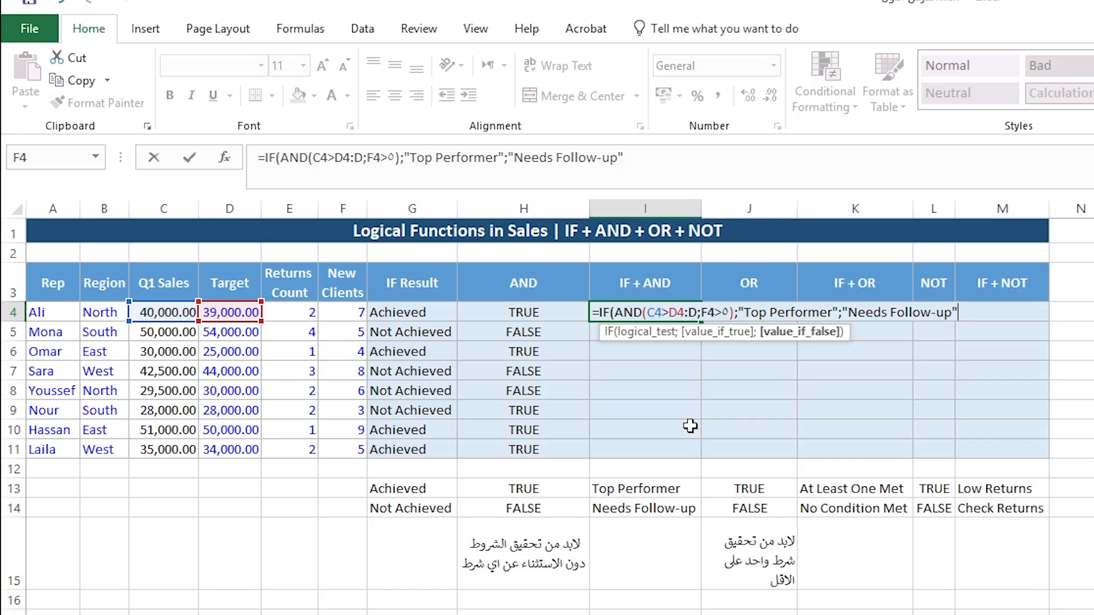
text())
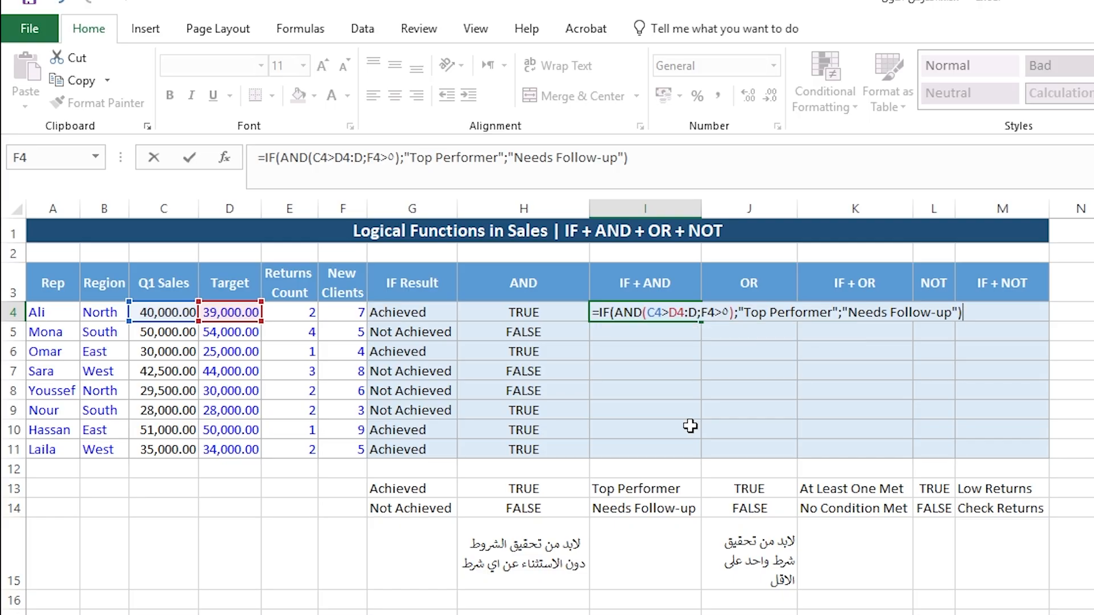
key(Return)
key(Up)
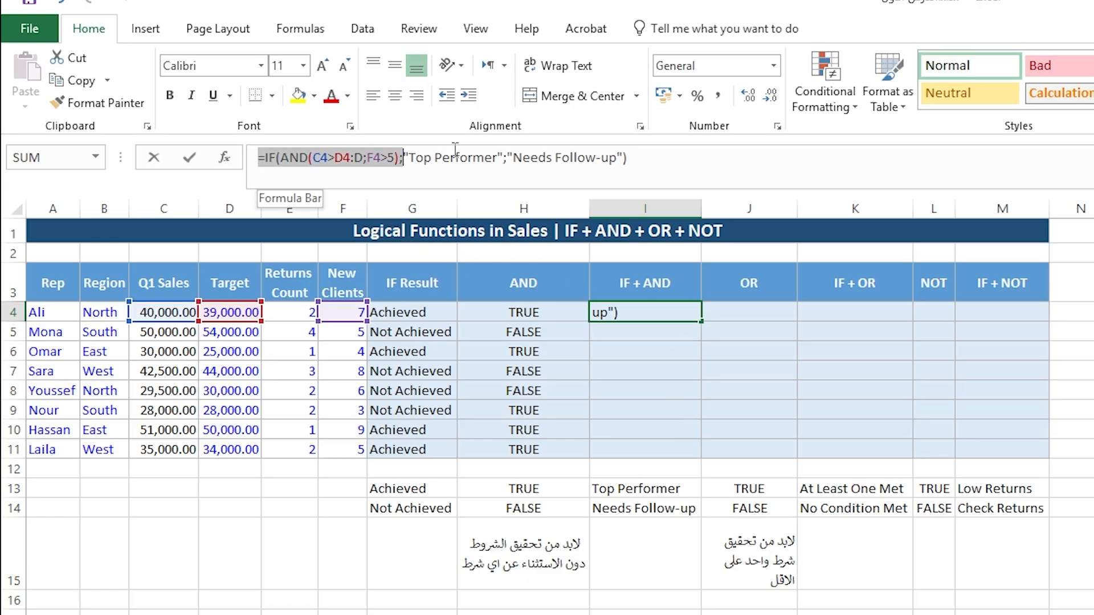
drag(262, 158, 675, 161)
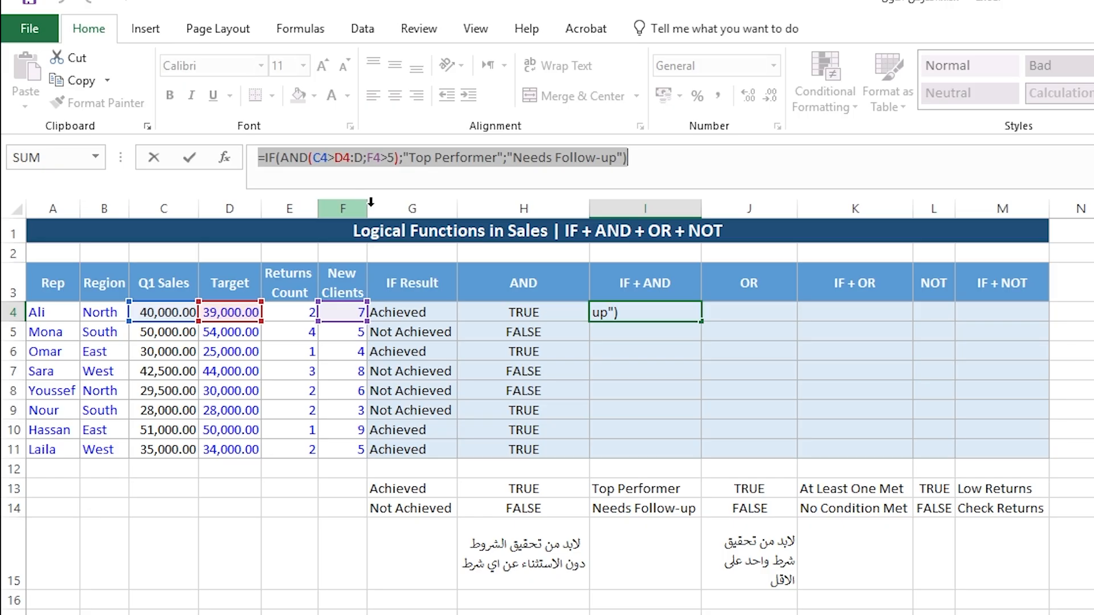
click(368, 162)
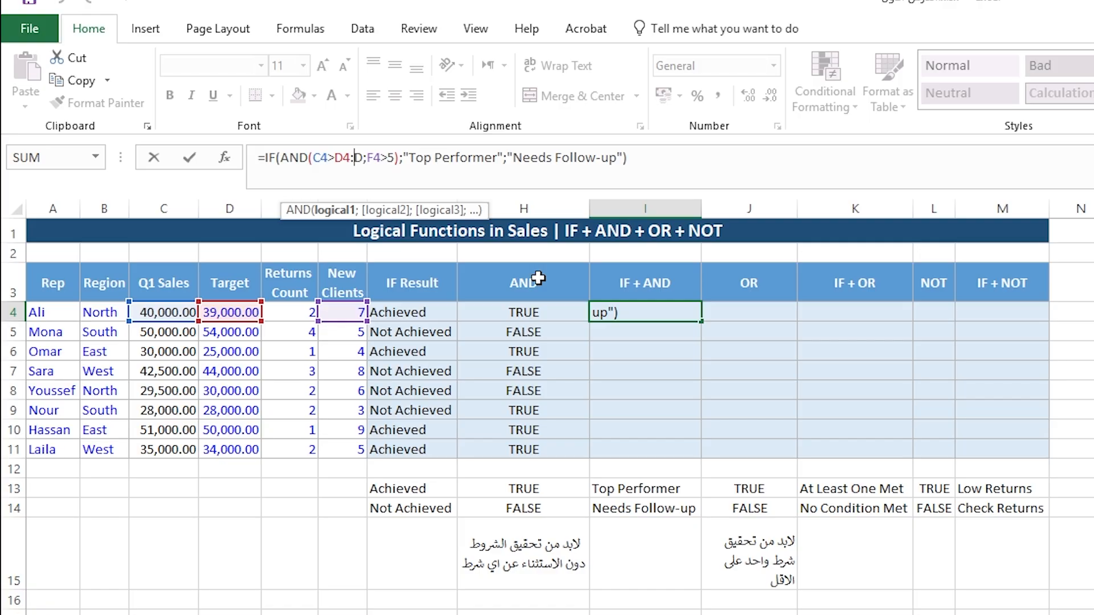
key(BackSpace)
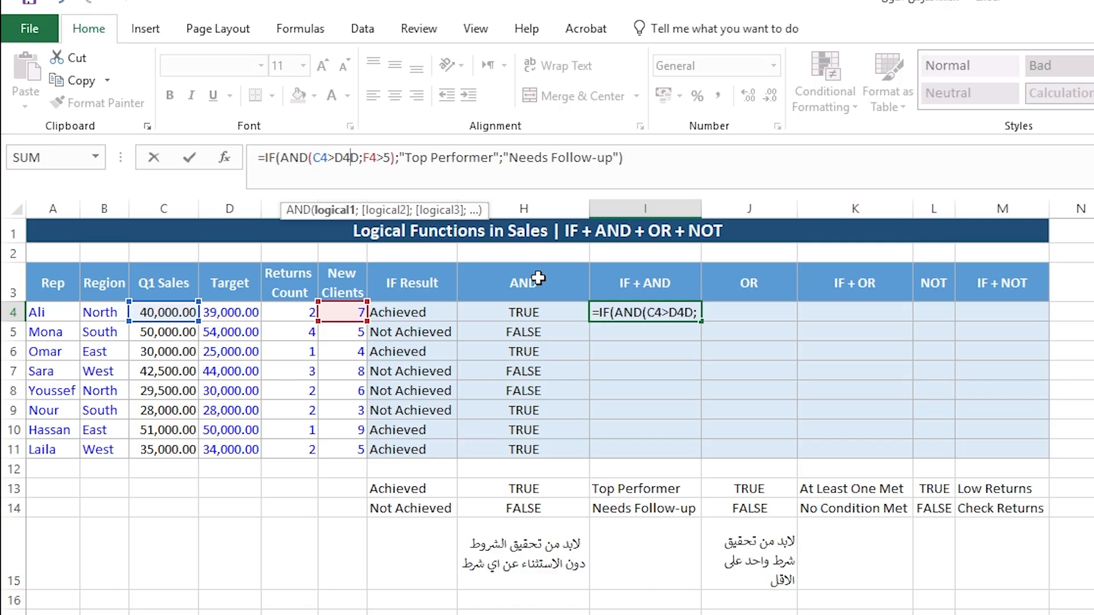
key(Return)
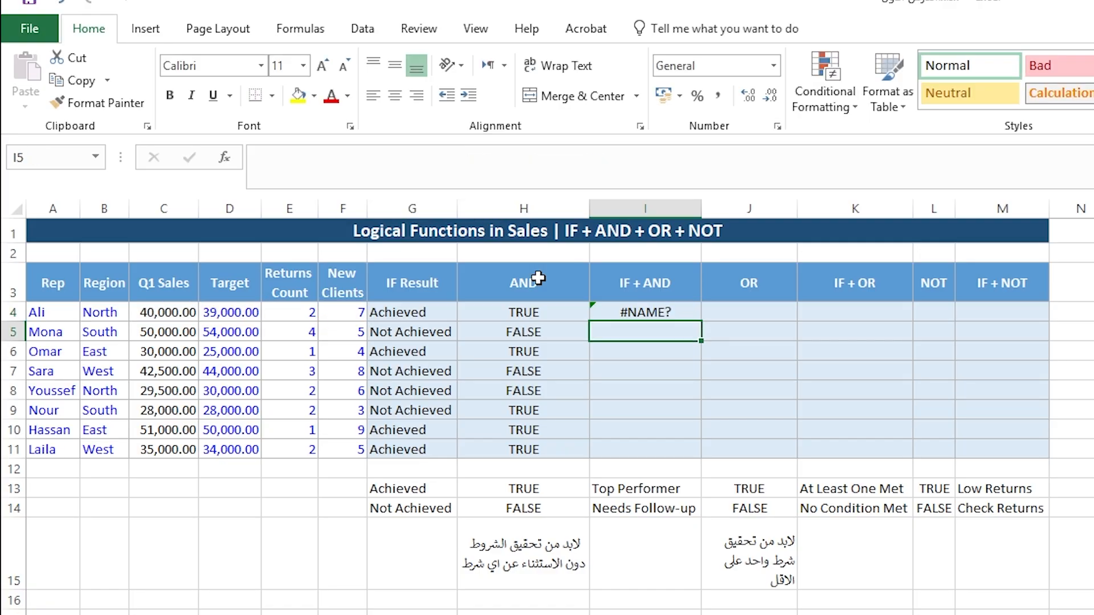
key(ctrl+z)
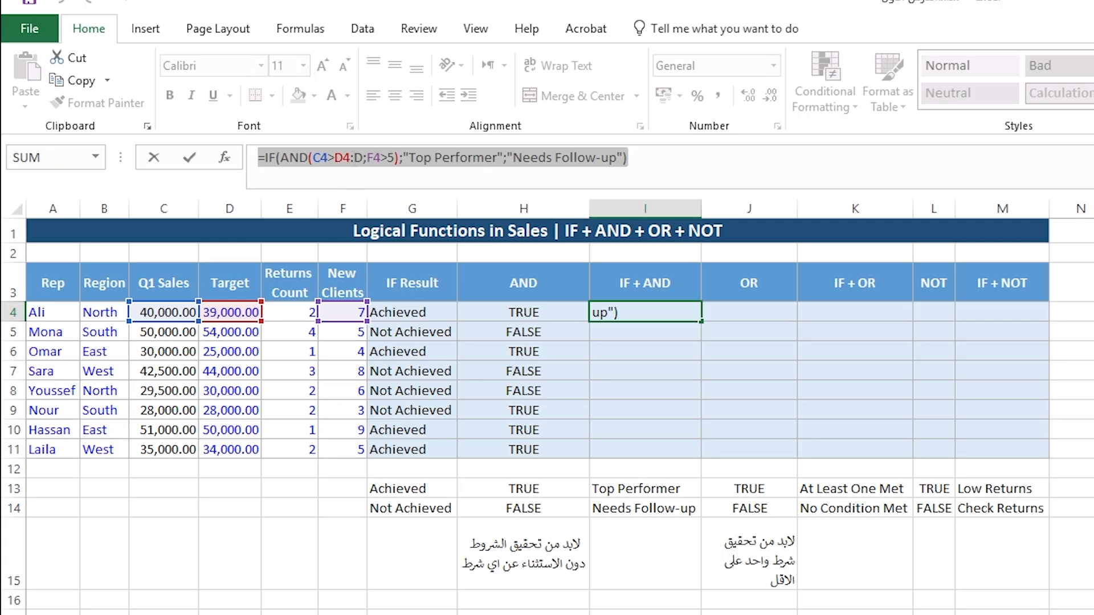
Correct the AND test in I4 to AND(C4>D4;F4>5) and fill the formula down the IF + AND column
click(351, 157)
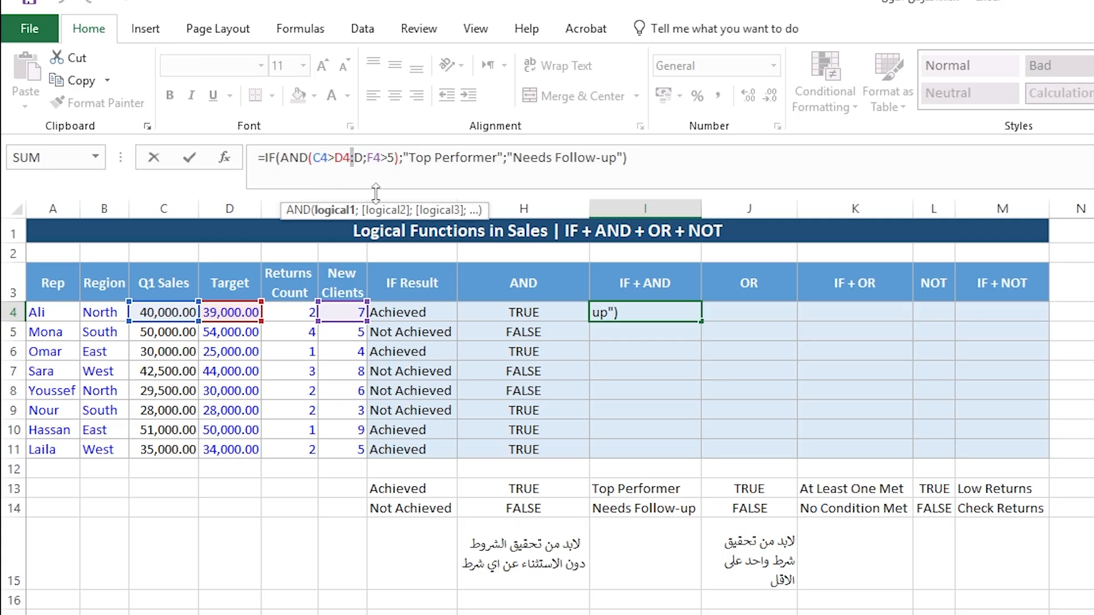
key(Delete)
text(;)
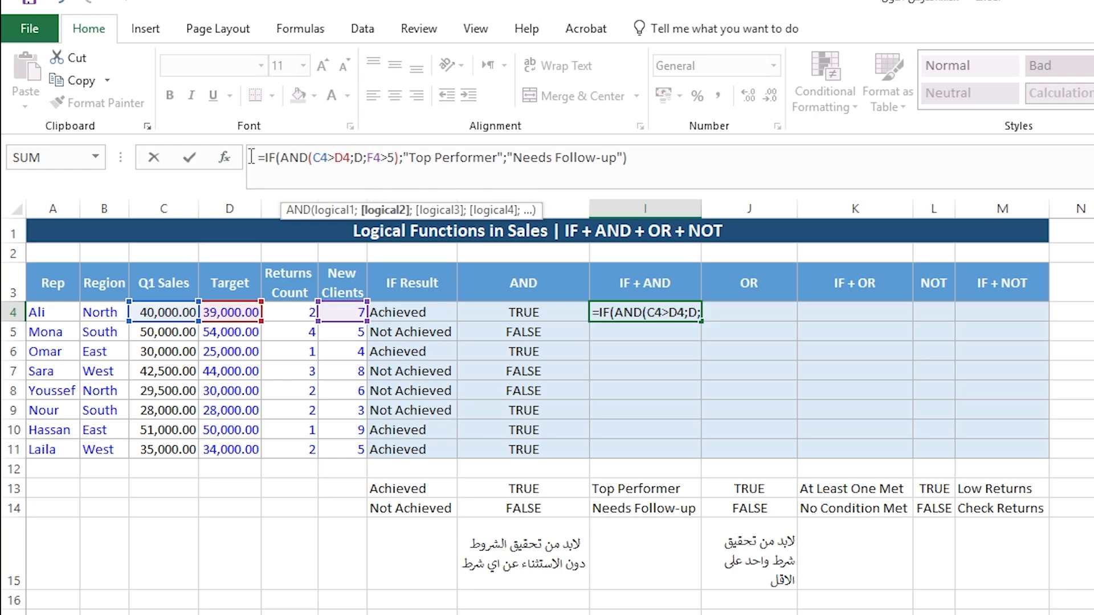
drag(253, 157, 646, 149)
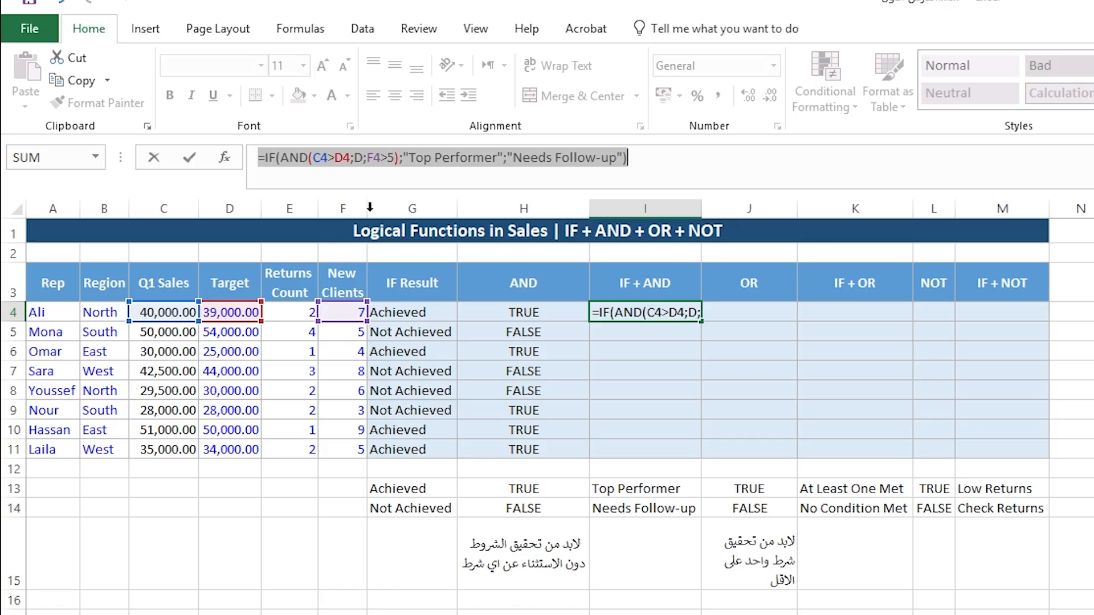
click(363, 158)
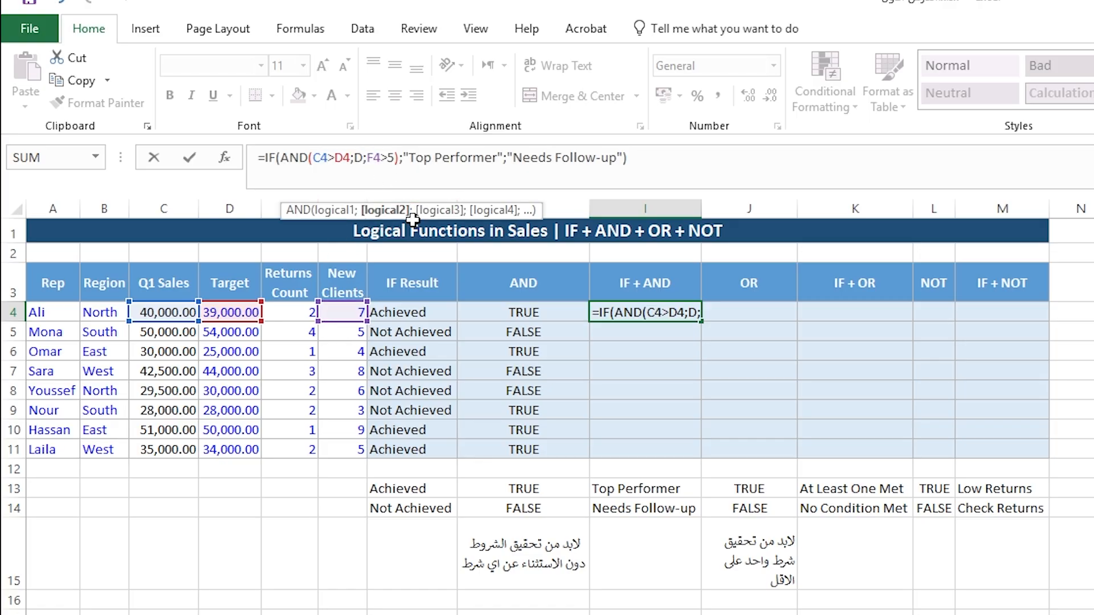
key(BackSpace)
key(BackSpace)
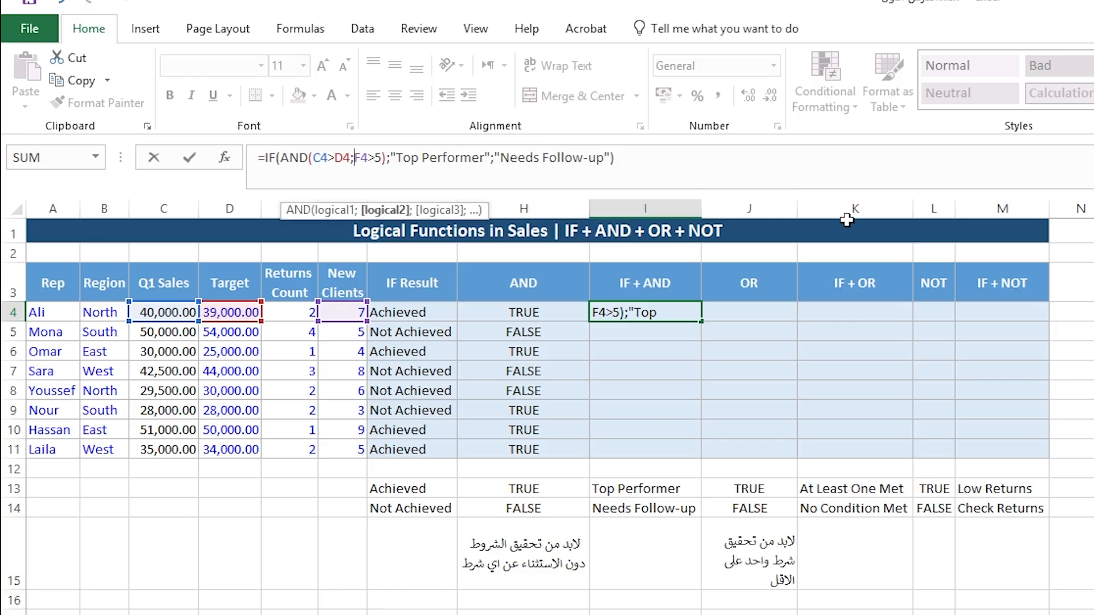
key(Return)
key(Up)
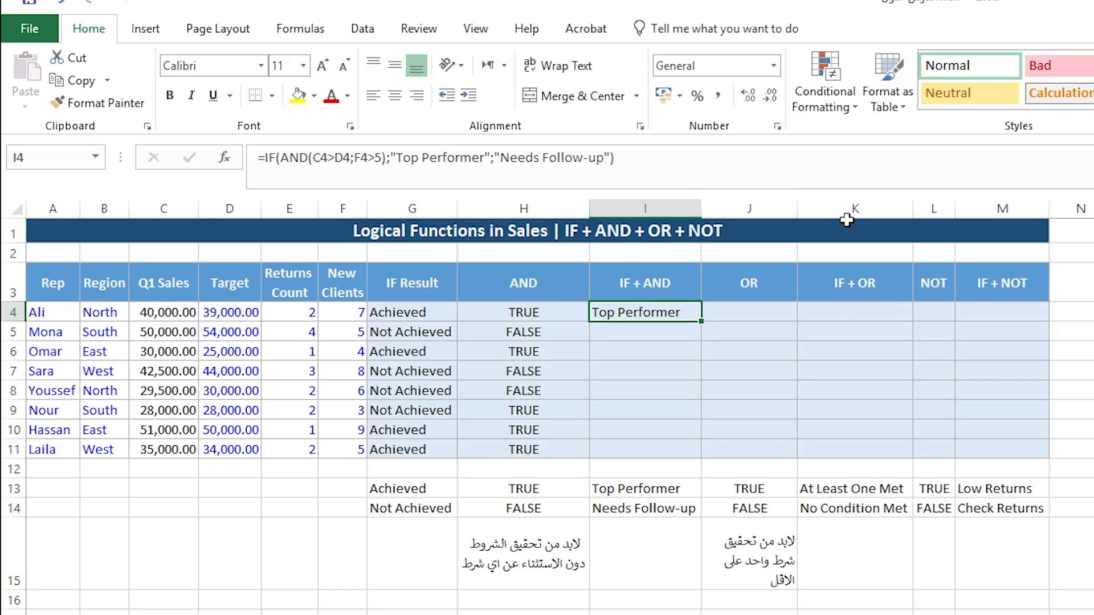
double_click(702, 322)
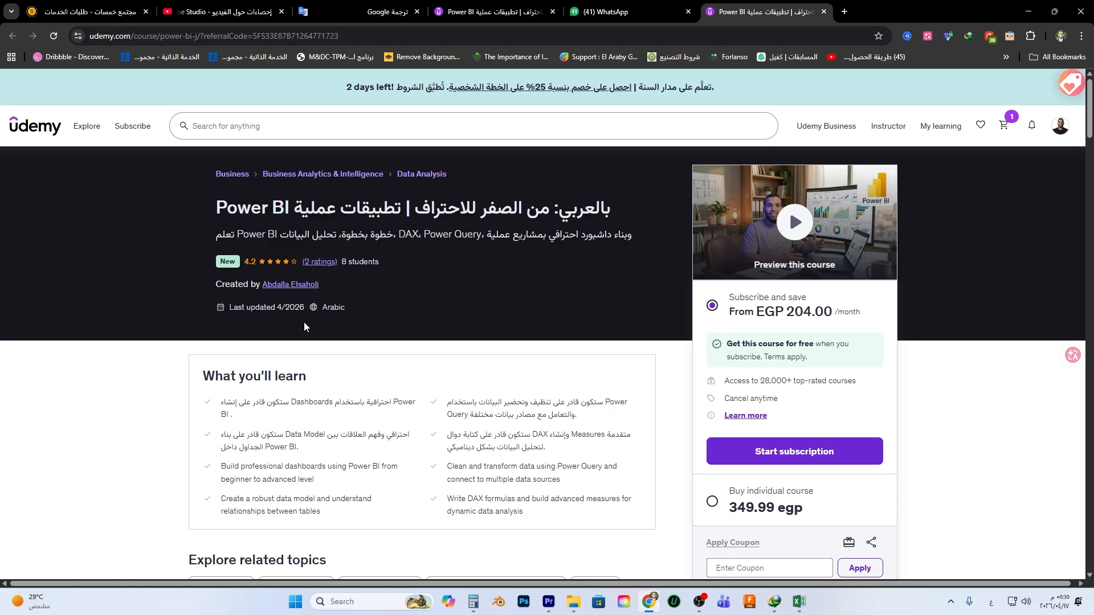
Review the Udemy Power BI course page, covering what it includes, its course content, requirements and description
scroll(304, 326, down, 8)
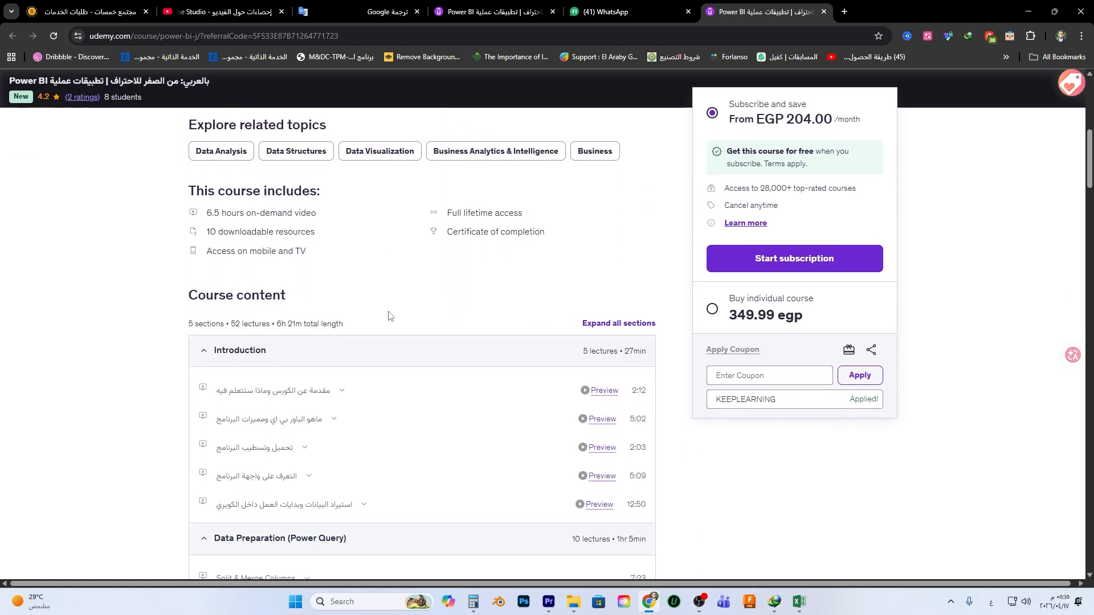
scroll(389, 316, down, 2)
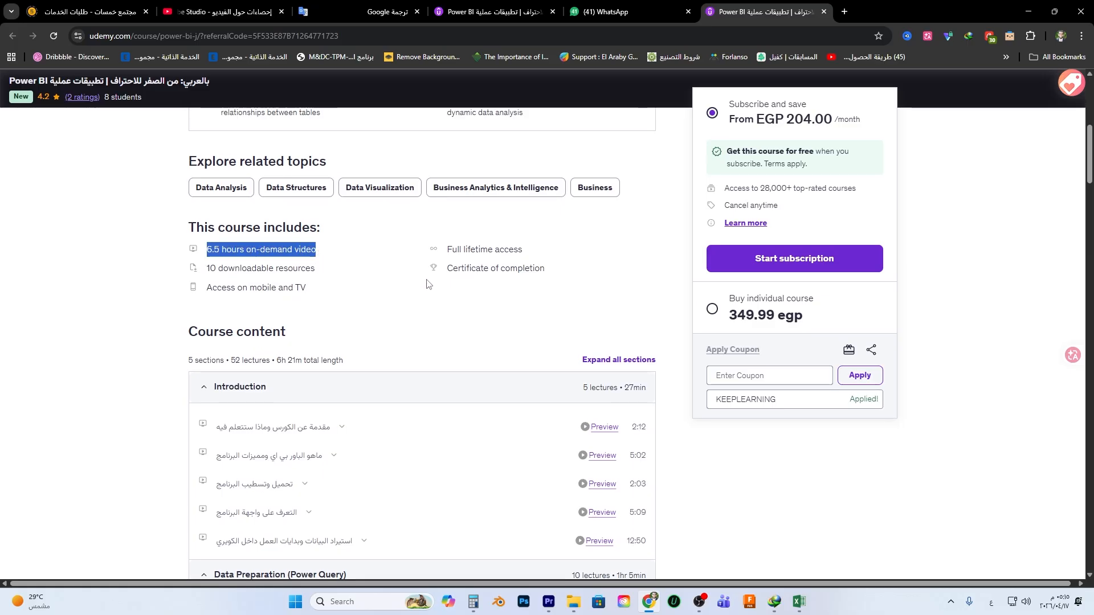
scroll(260, 302, down, 7)
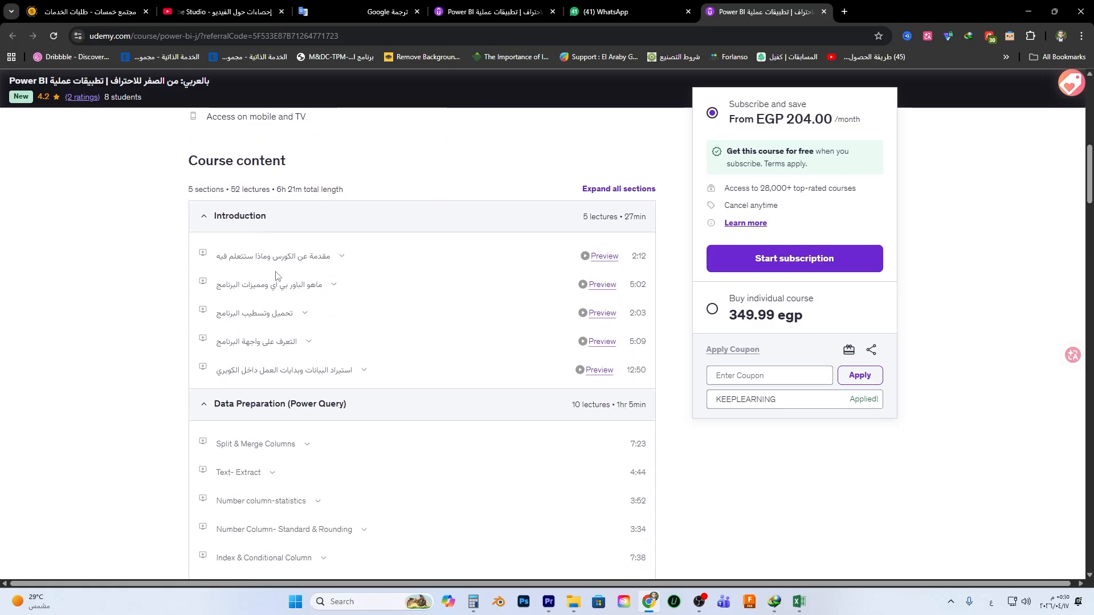
scroll(277, 306, down, 12)
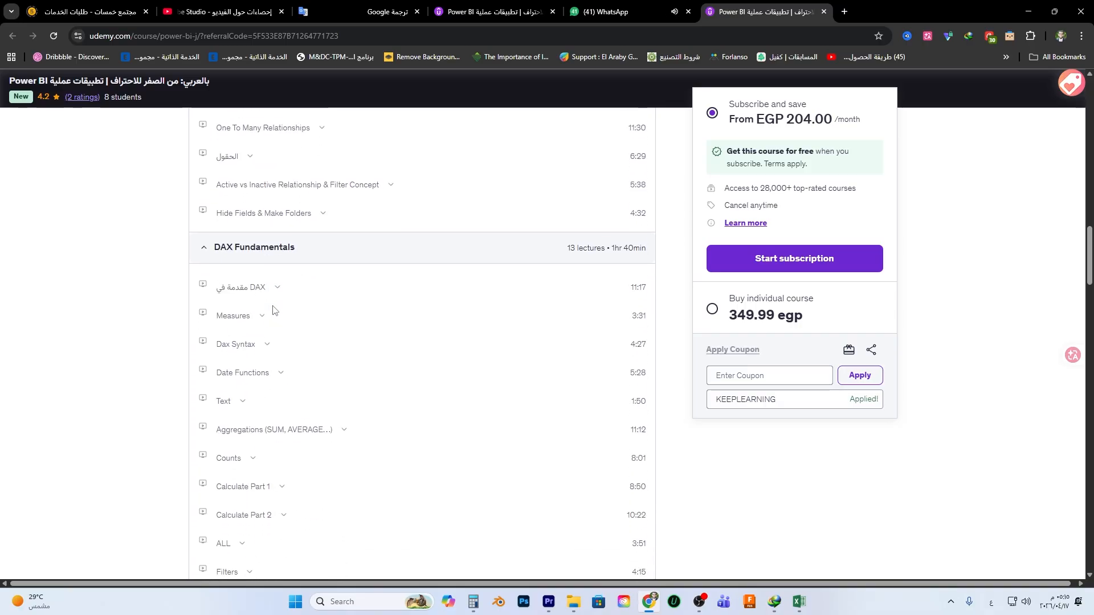
scroll(281, 307, down, 18)
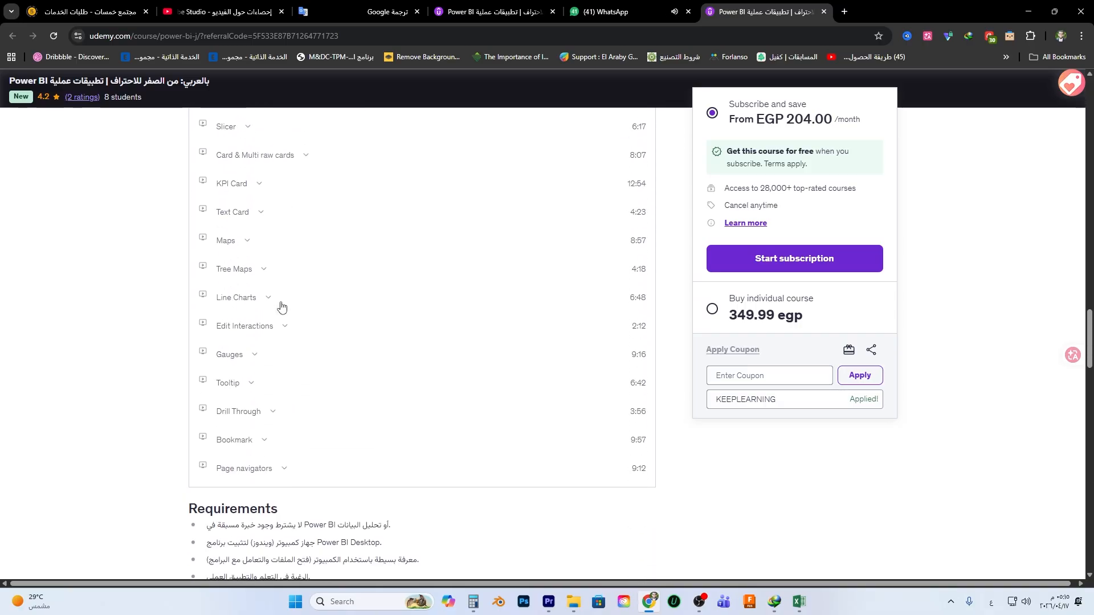
scroll(280, 302, down, 3)
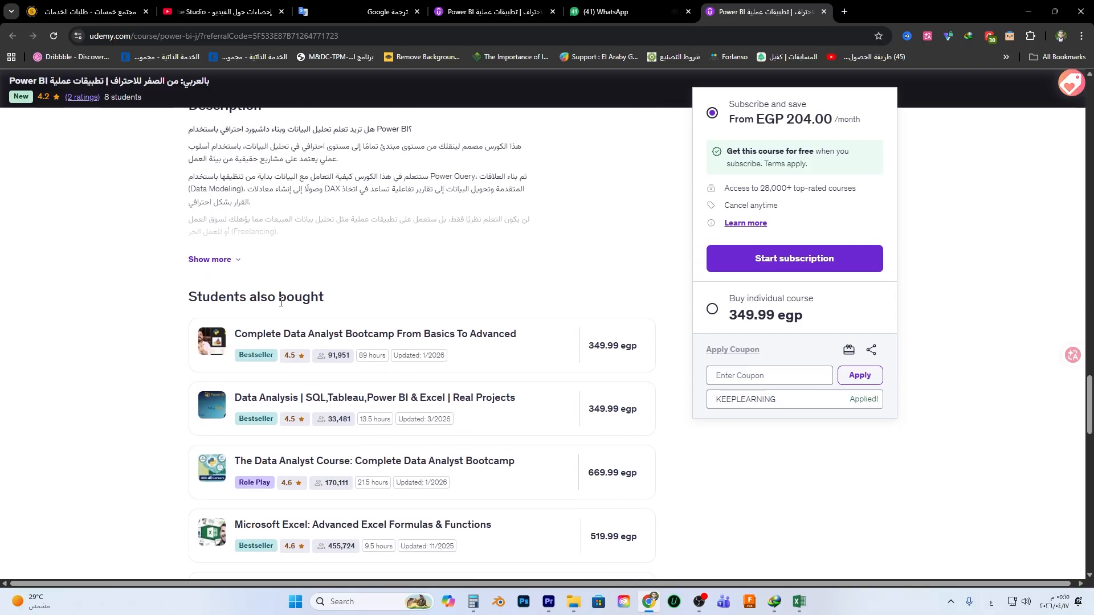